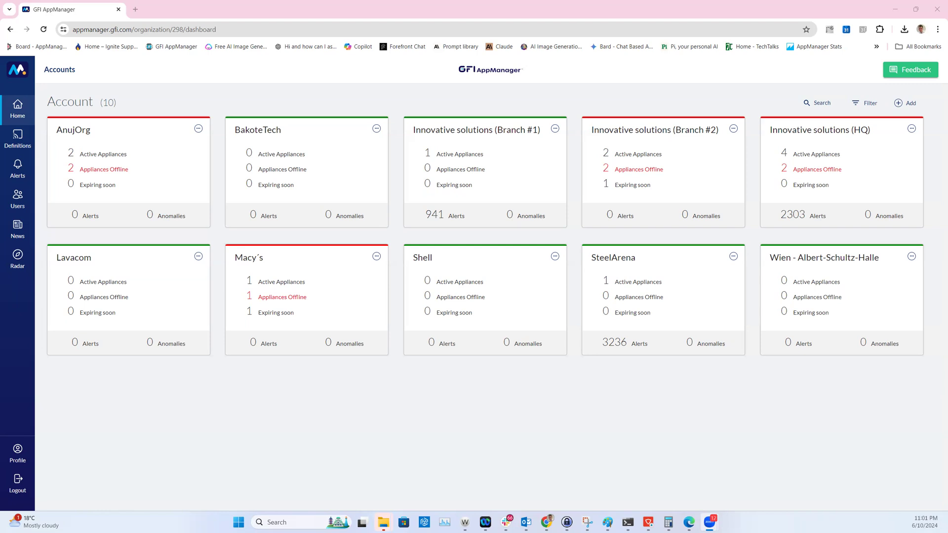
# Open Kerio Control Janovik under Innovative solutions (HQ), dismiss the Configuration Assistant, and show Active Connections
pyautogui.click(837, 178)
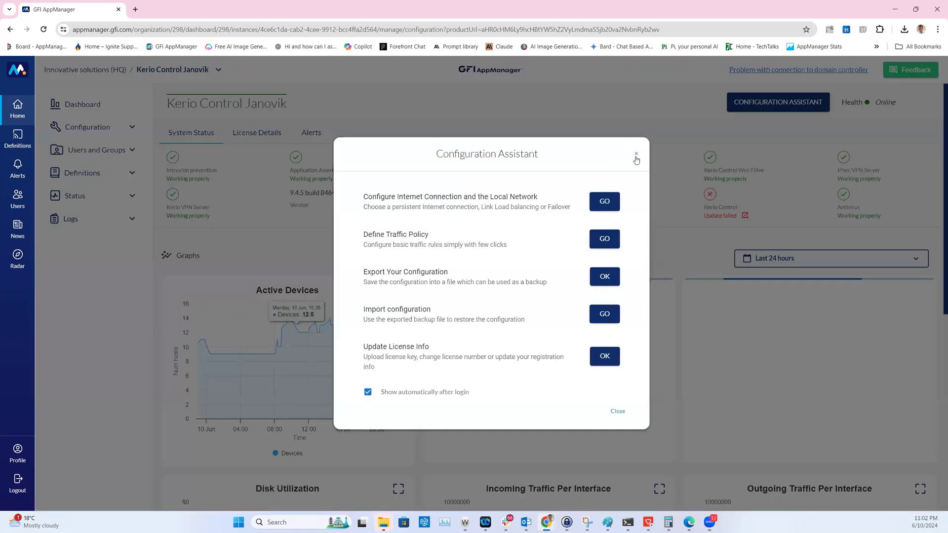
pyautogui.click(636, 155)
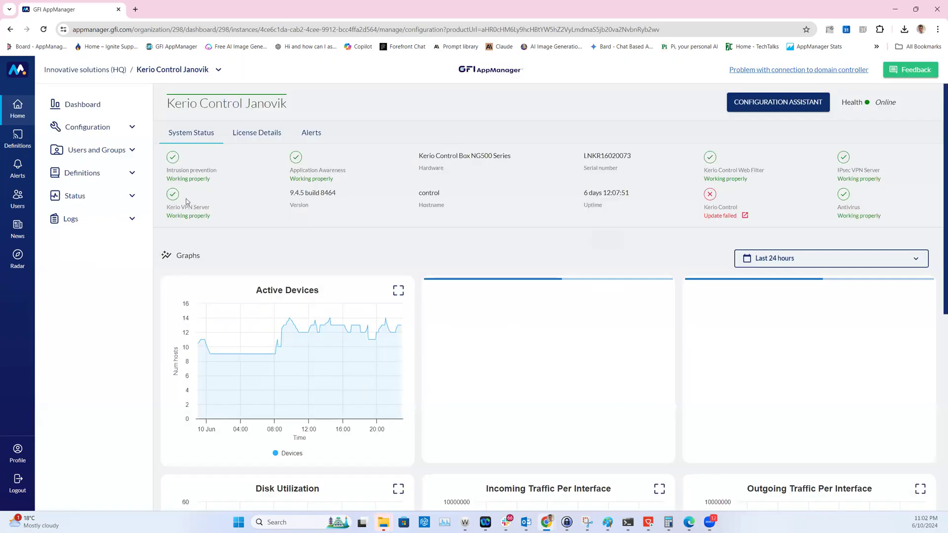
pyautogui.click(93, 196)
pyautogui.click(91, 218)
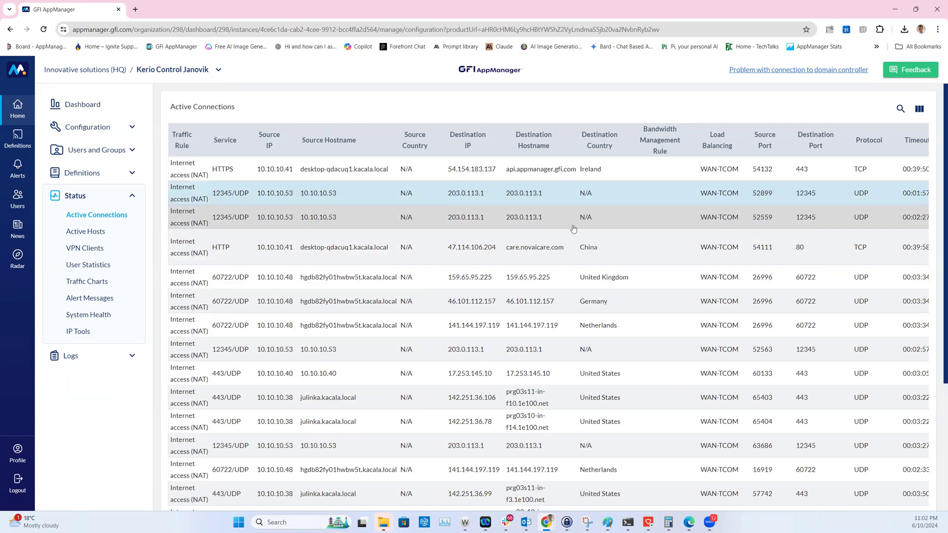
# Select the 10.10.10.53 connection to 203.0.113.1 and highlight its destination IP in Connection information
pyautogui.click(494, 226)
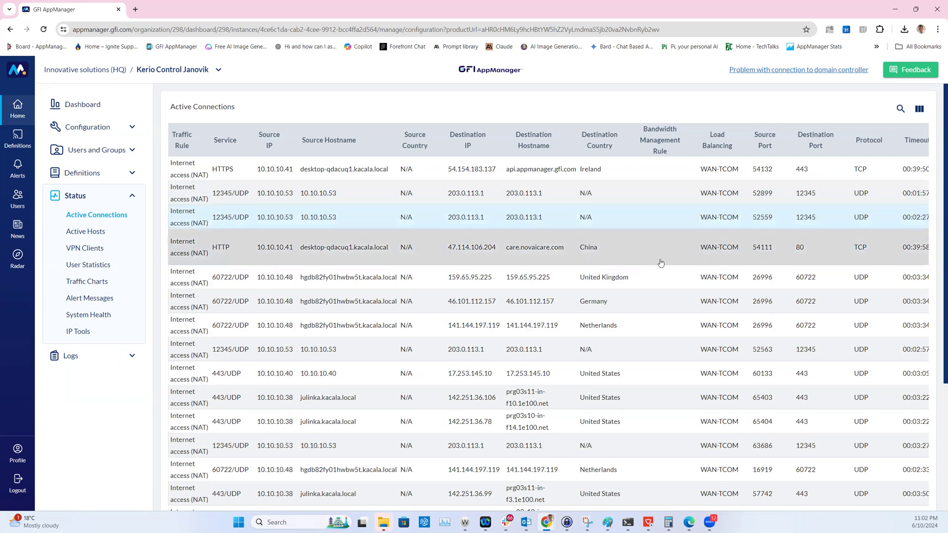
pyautogui.scroll(-3, 662, 276)
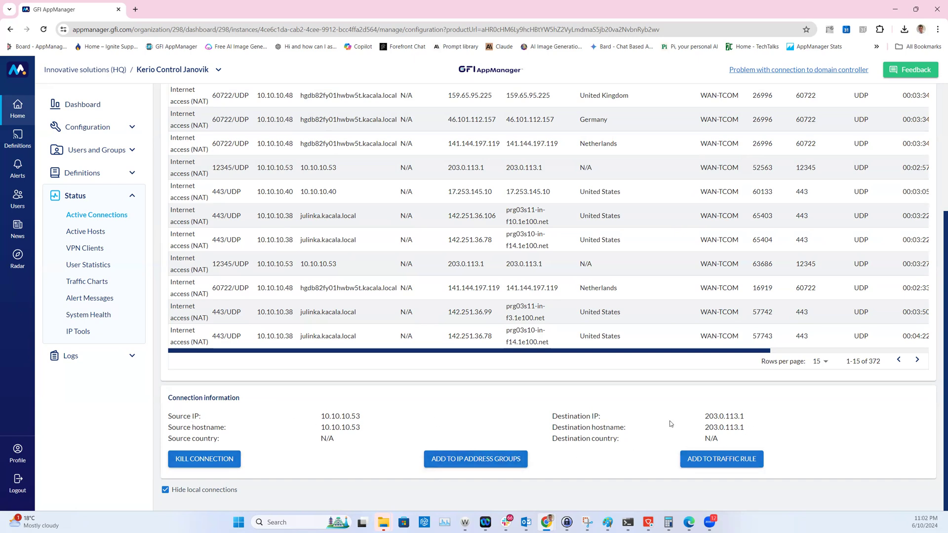
pyautogui.moveTo(750, 416); pyautogui.dragTo(685, 416)
# Add 203.0.113.1 as a destination to the traffic rule New rule1 and save it
pyautogui.click(701, 463)
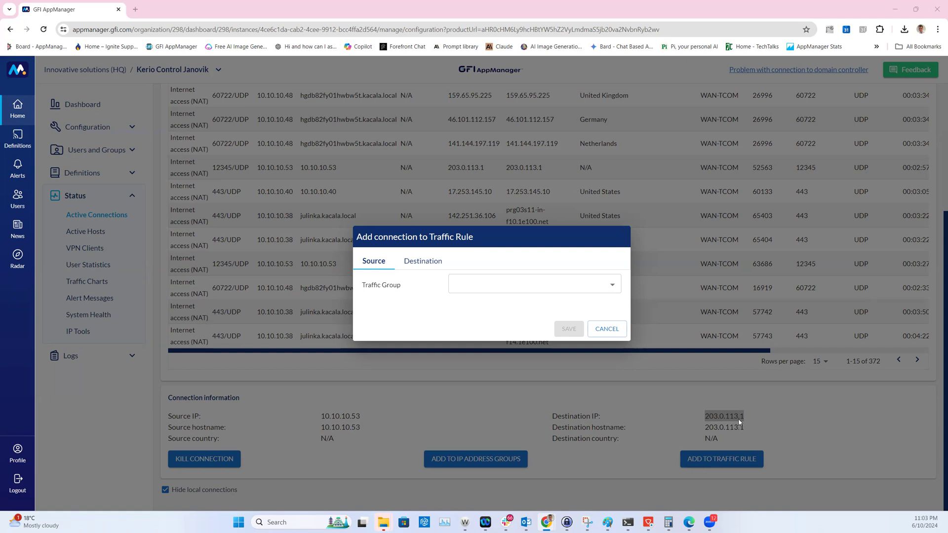
pyautogui.click(426, 263)
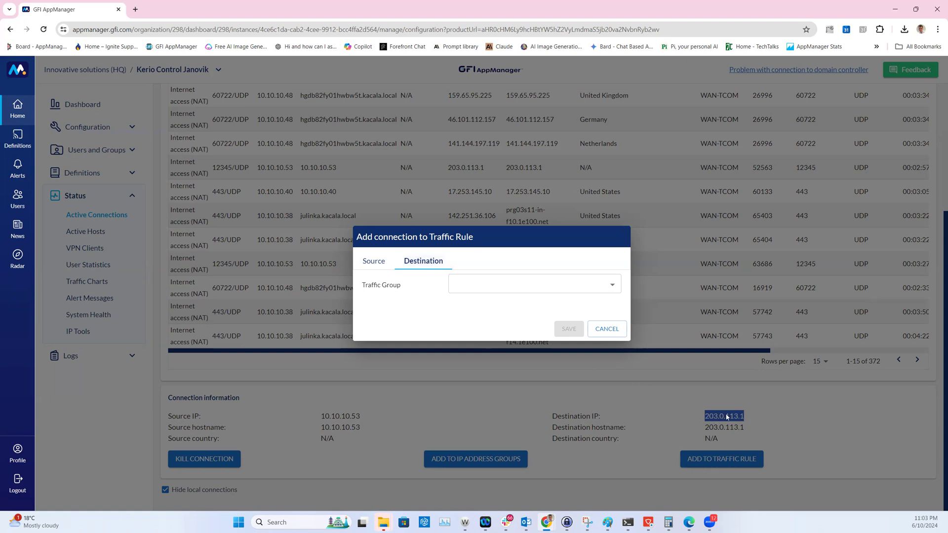
pyautogui.click(612, 293)
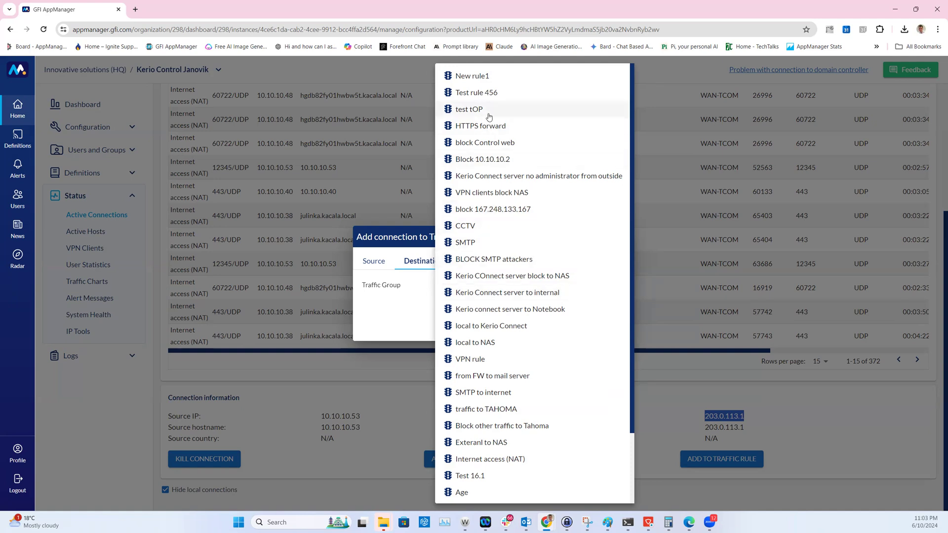
pyautogui.click(507, 79)
pyautogui.click(569, 329)
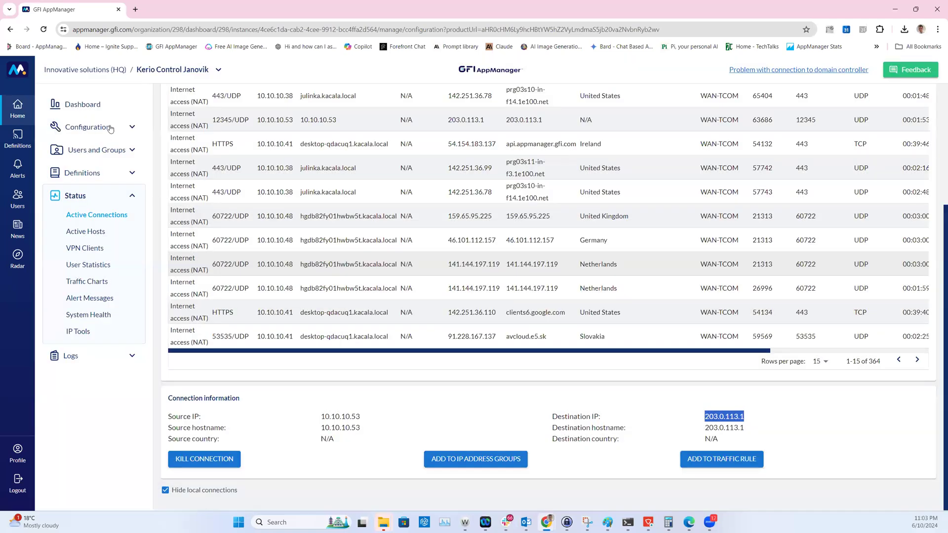
pyautogui.click(111, 129)
# Check in Traffic Rules that New rule1 drops traffic from 10.6.7.8 to destination 203.0.113.1
pyautogui.click(86, 162)
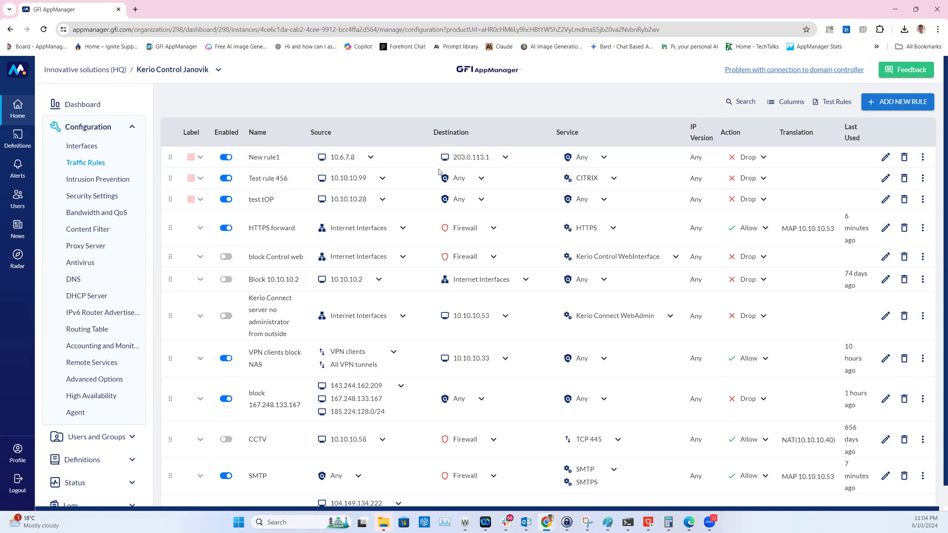
pyautogui.scroll(-3, 179, 373)
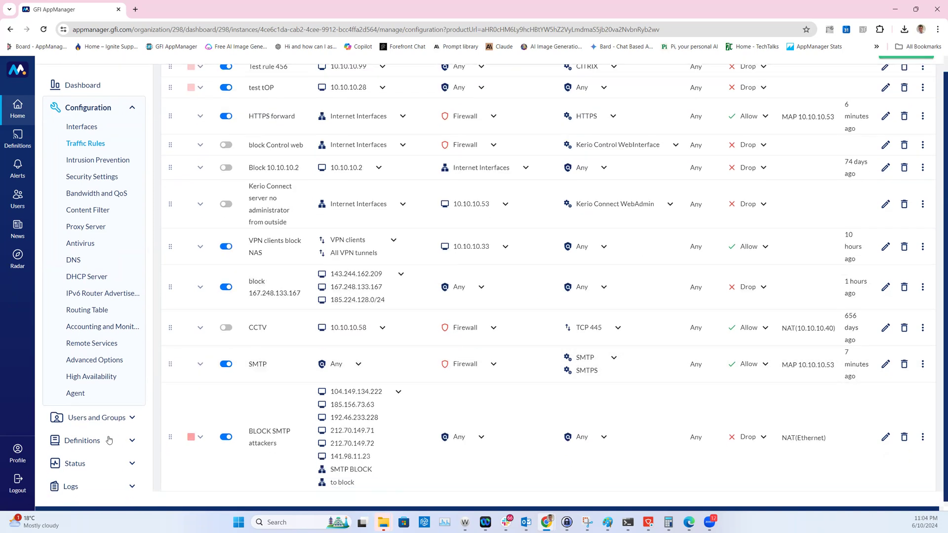
pyautogui.click(129, 464)
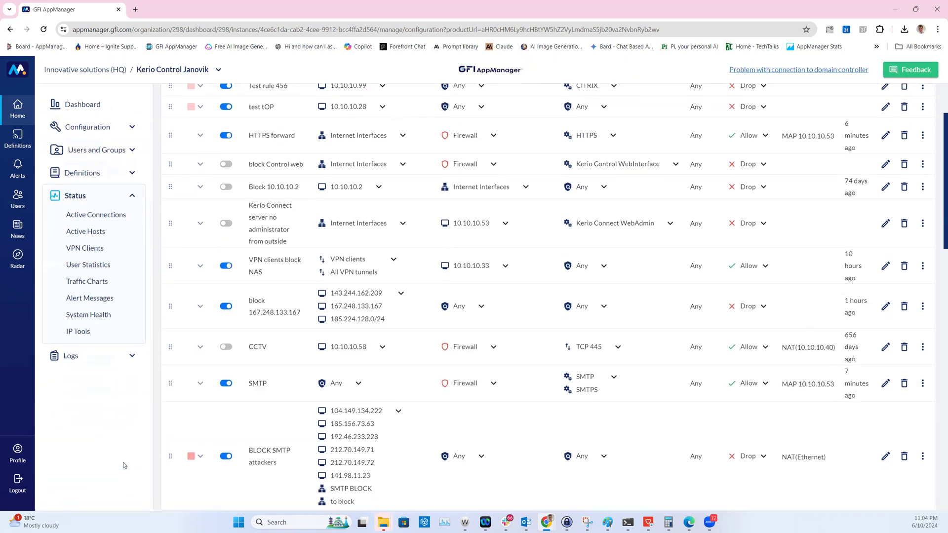
# Go back to Active Connections and show details of the 10.10.10.38 connection to 104.21.56.192
pyautogui.click(100, 216)
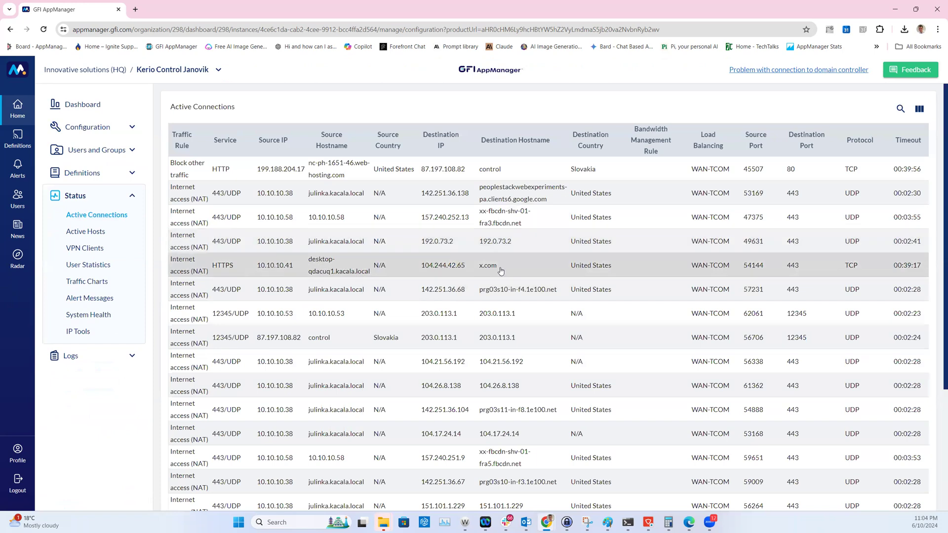
pyautogui.scroll(-2, 504, 296)
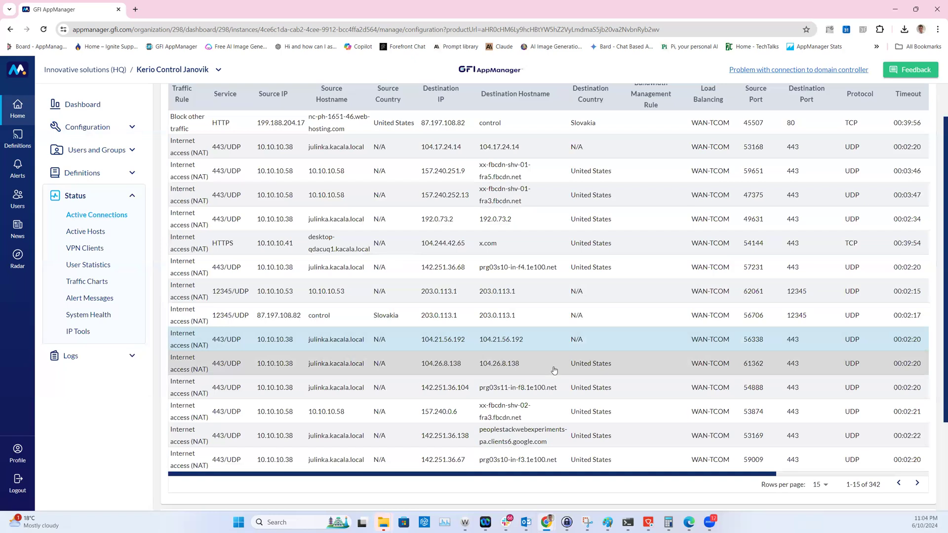
pyautogui.scroll(-3, 554, 368)
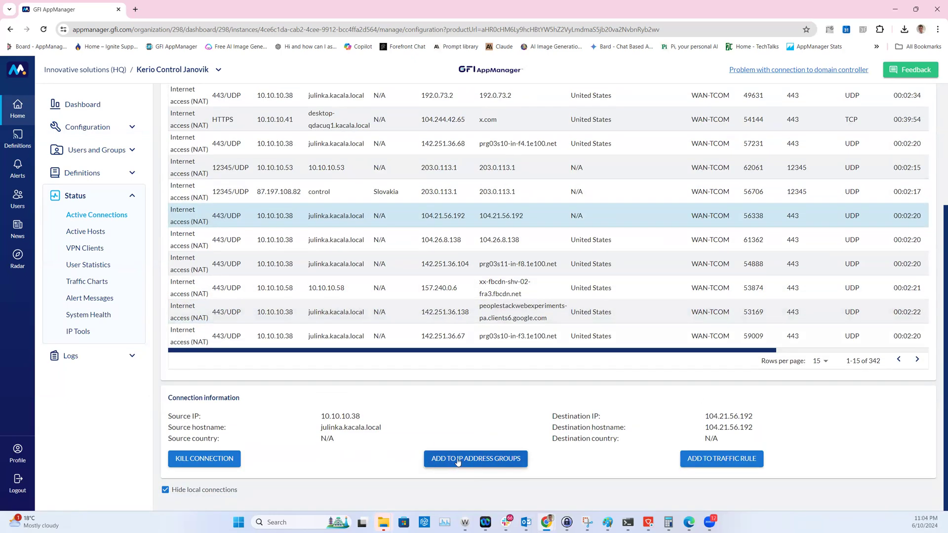
# Save destination 104.21.56.192 into the IP address group 'jus tnow'
pyautogui.click(477, 461)
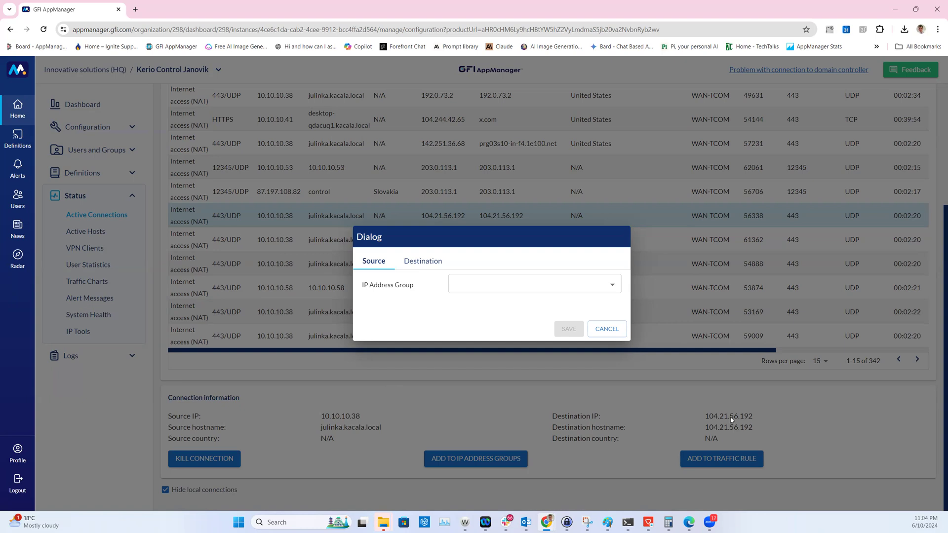
pyautogui.click(428, 269)
pyautogui.click(613, 289)
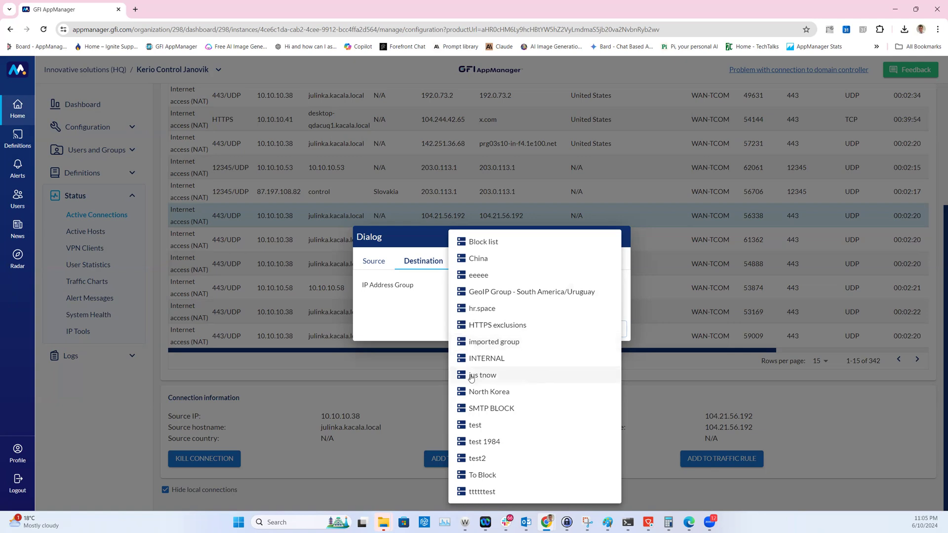
pyautogui.click(489, 378)
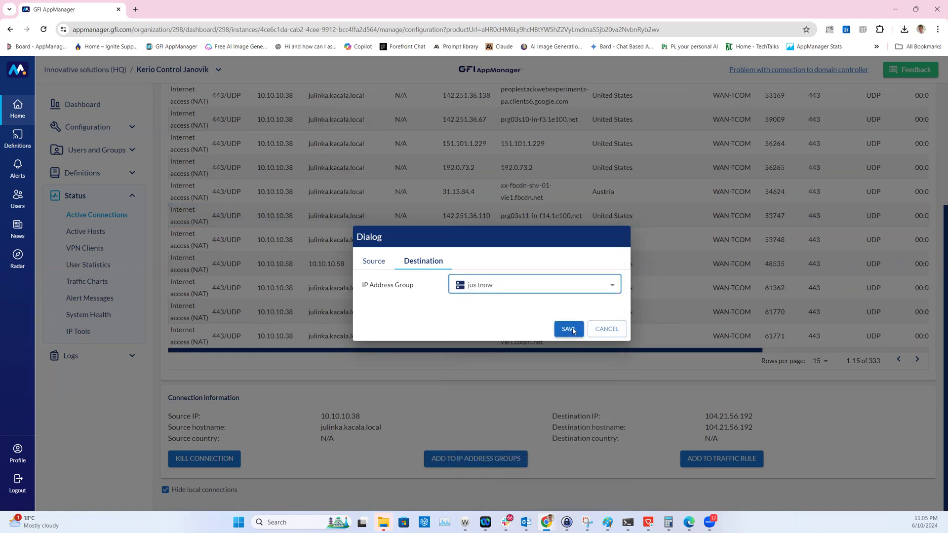
pyautogui.click(570, 330)
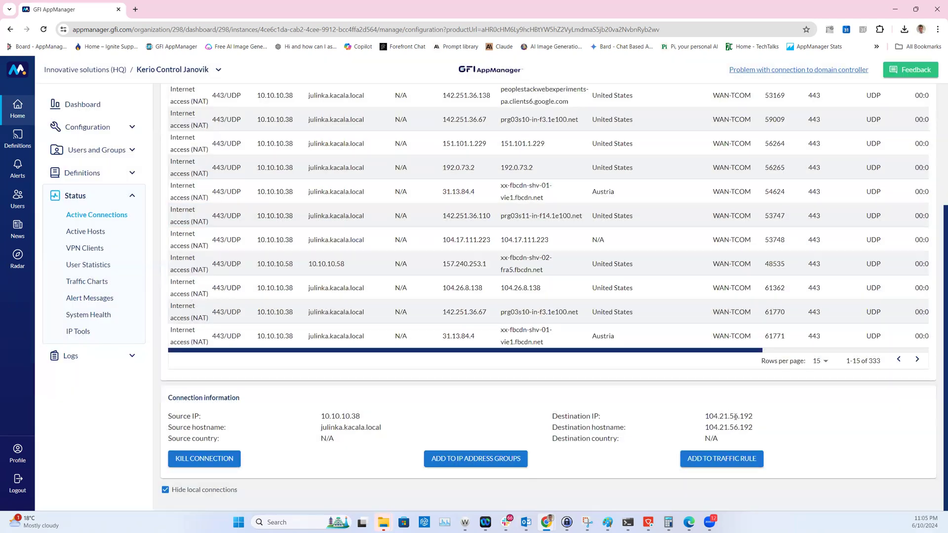
# Copy the destination IP 104.21.56.192 from the connection details
pyautogui.doubleClick(708, 418)
pyautogui.rightClick(711, 419)
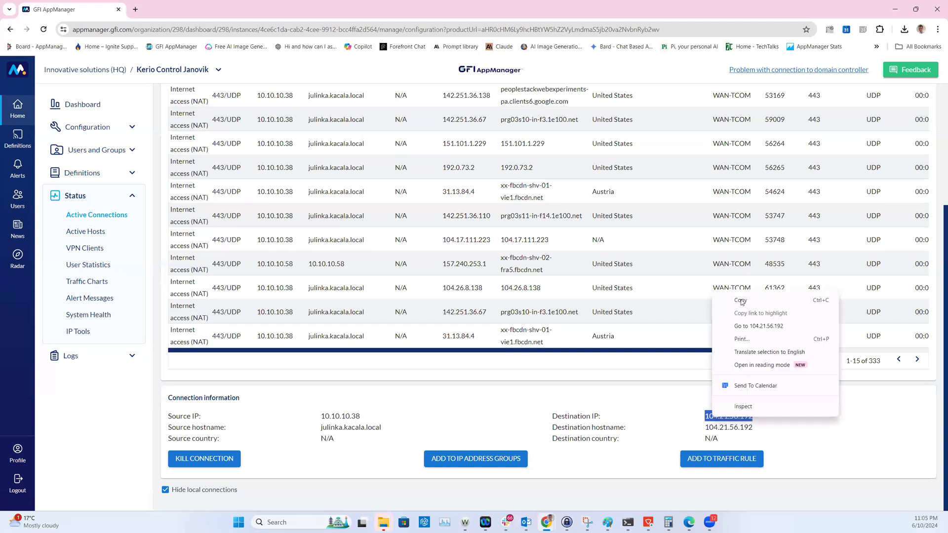
pyautogui.click(731, 302)
# In IP Address Groups, highlight 104.21.56.192 under 'jus tnow' and its 'Enabled via active connections' description
pyautogui.click(129, 173)
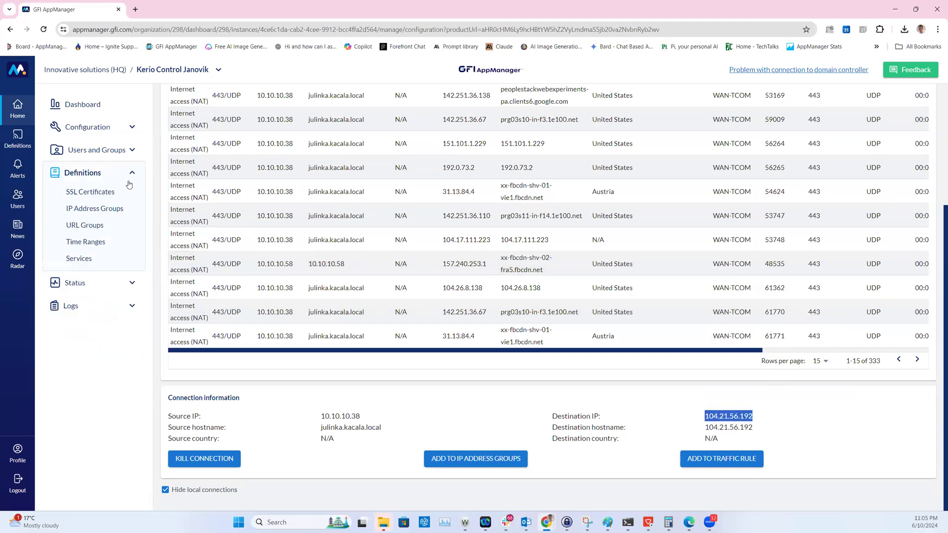
pyautogui.click(88, 210)
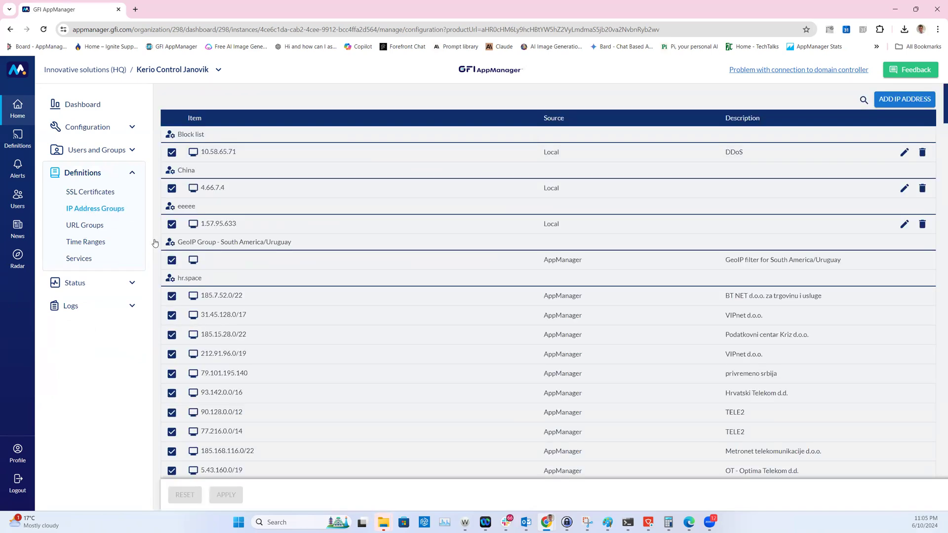
pyautogui.scroll(-15, 231, 257)
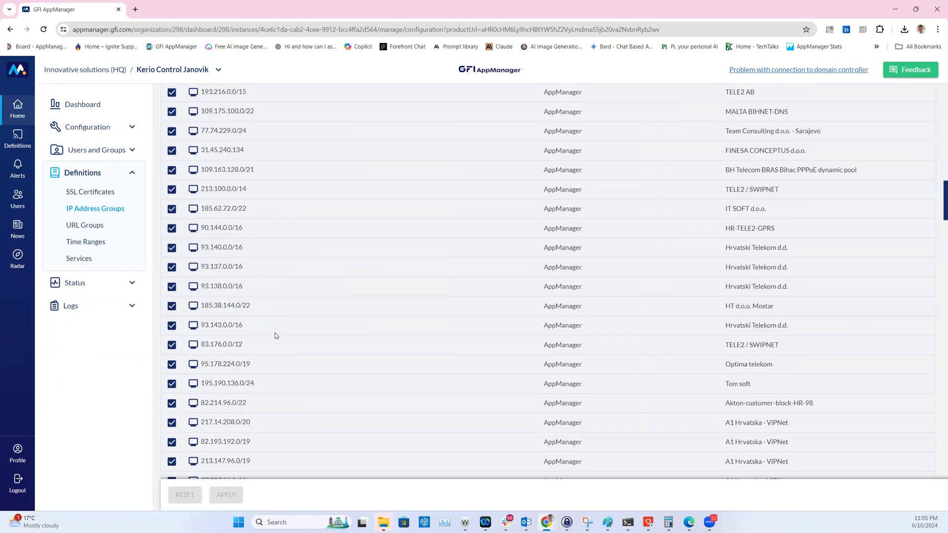
pyautogui.scroll(-10, 316, 366)
pyautogui.scroll(-20, 314, 357)
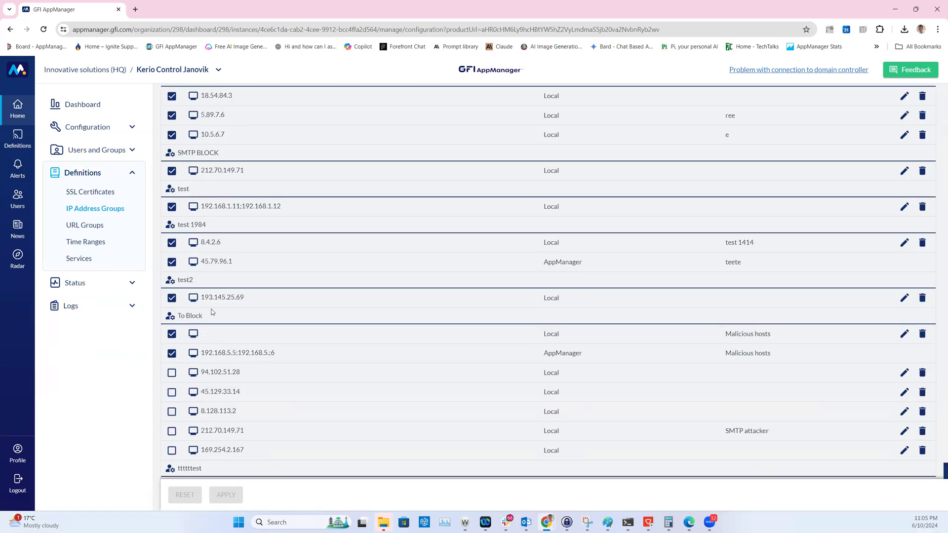
pyautogui.scroll(5, 212, 312)
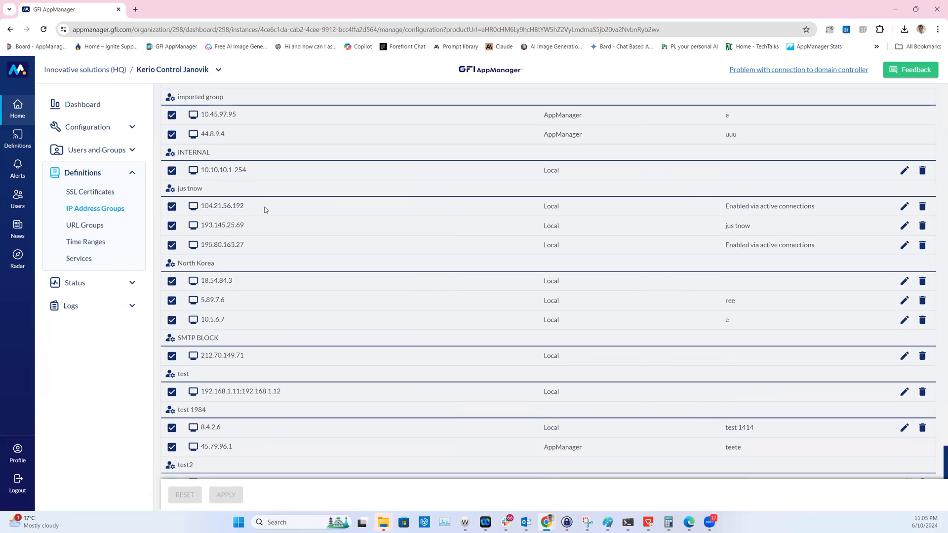
pyautogui.moveTo(247, 206); pyautogui.dragTo(202, 205)
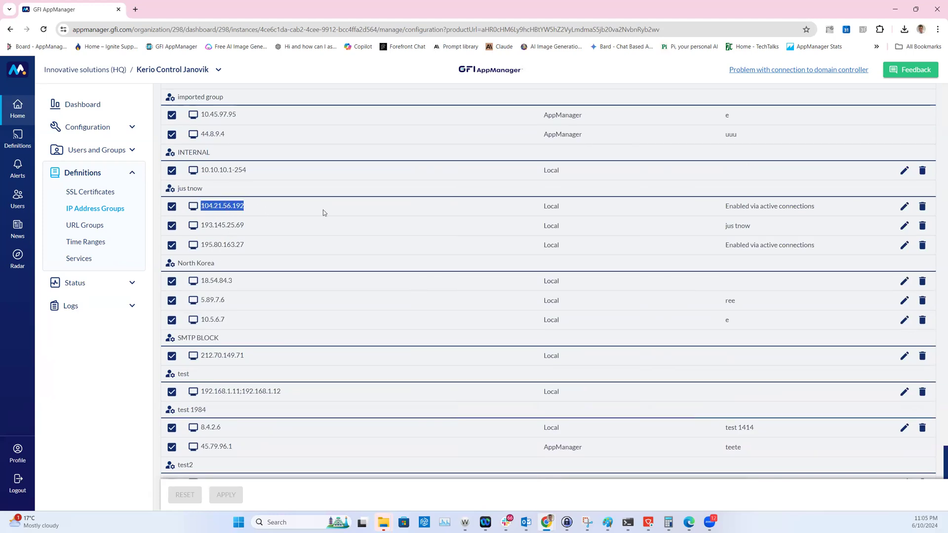
pyautogui.moveTo(820, 212); pyautogui.dragTo(719, 215)
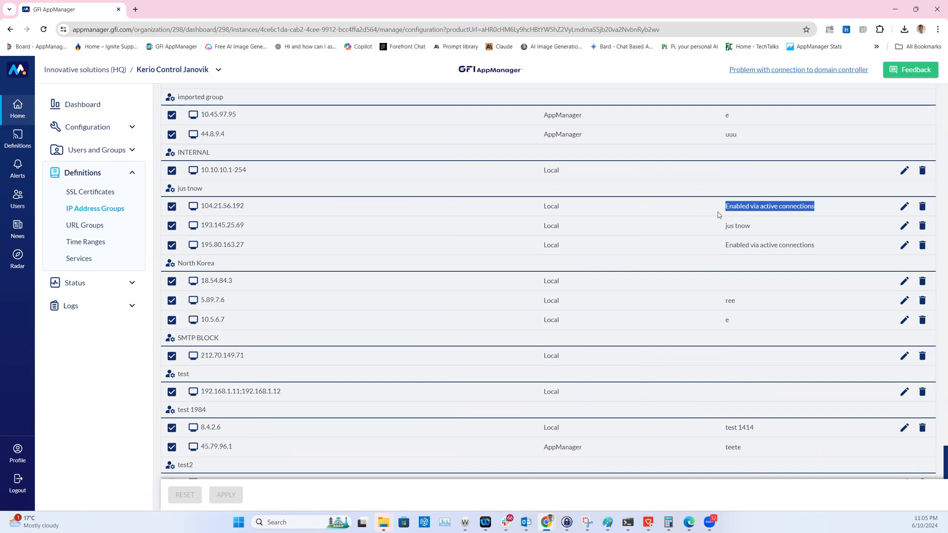